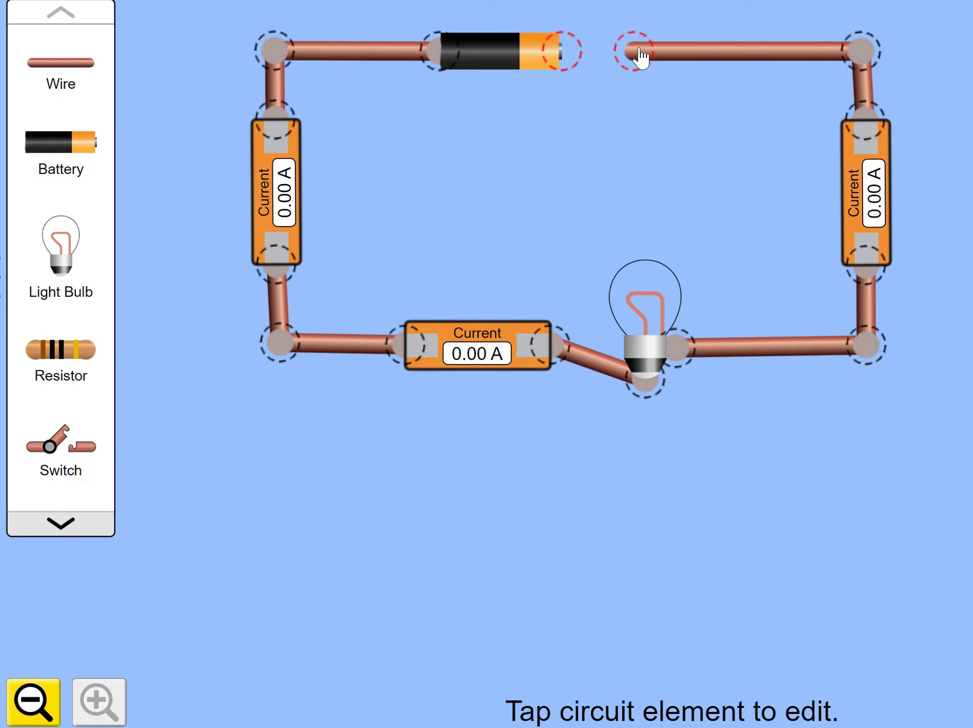
- Connect the top-right wire to the battery's right terminal so the bulb lights and ammeters read 0.90 A
{"action": "left_click_drag", "start_coordinate": [625, 49], "coordinate": [591, 56]}
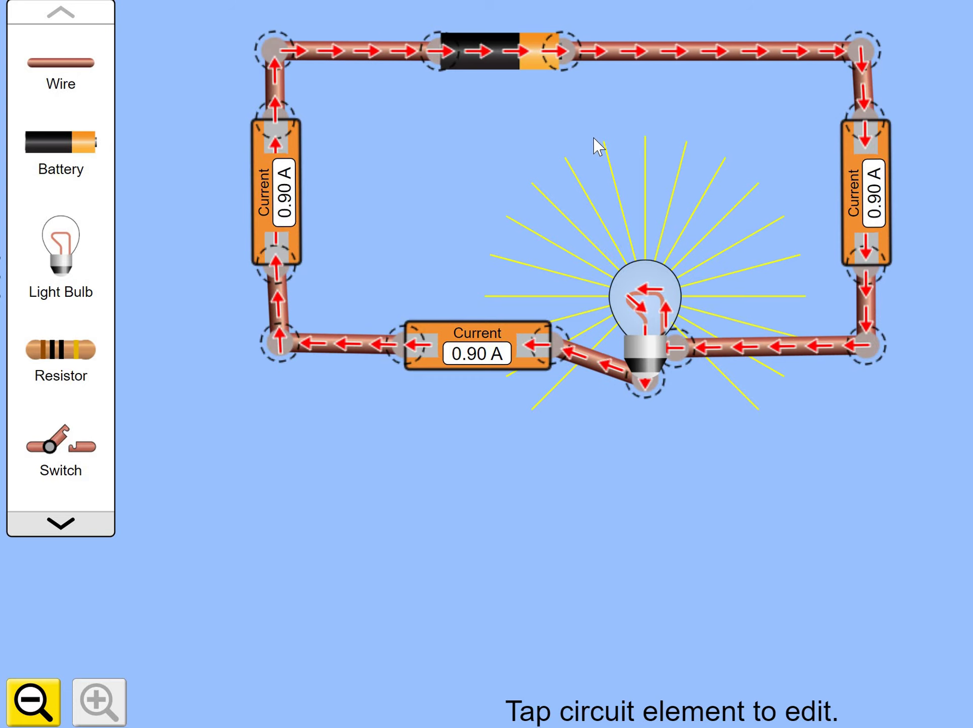
- Cut the battery loose and run new wires down and along the bottom from the right junction
{"action": "left_click", "coordinate": [567, 54]}
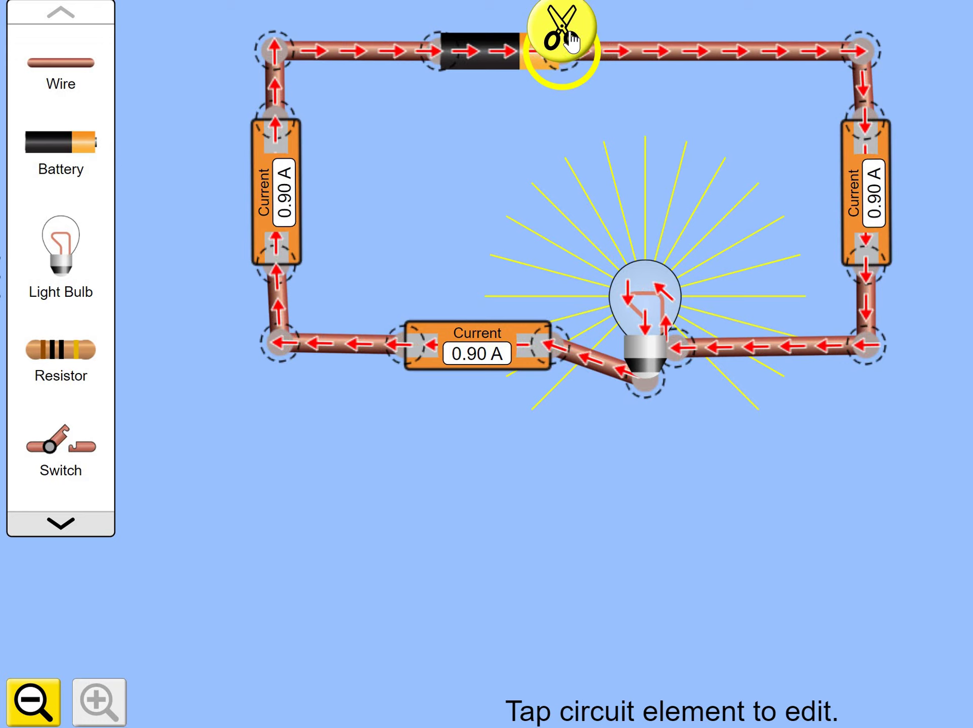
{"action": "left_click", "coordinate": [566, 36]}
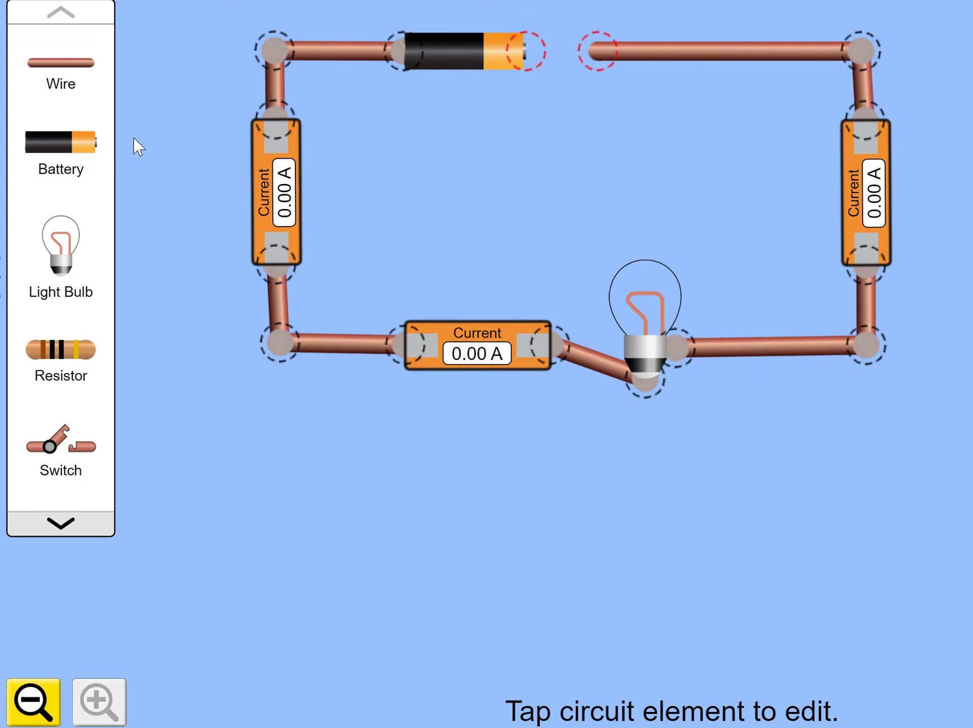
{"action": "left_click_drag", "start_coordinate": [70, 76], "coordinate": [761, 412]}
{"action": "left_click_drag", "start_coordinate": [831, 506], "coordinate": [877, 519]}
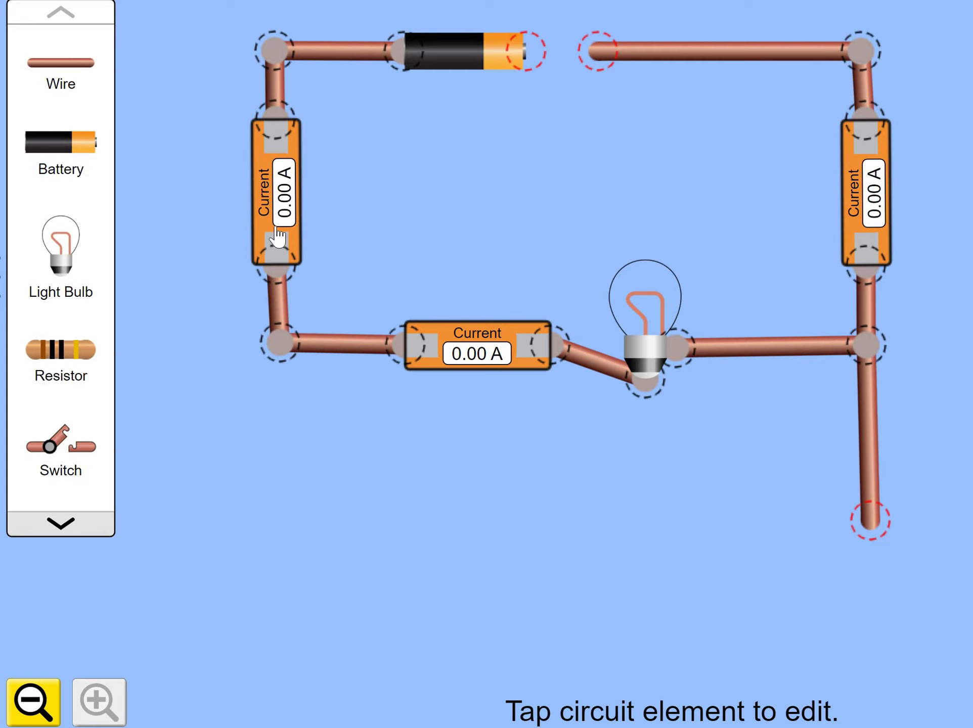
{"action": "left_click_drag", "start_coordinate": [277, 235], "coordinate": [782, 526]}
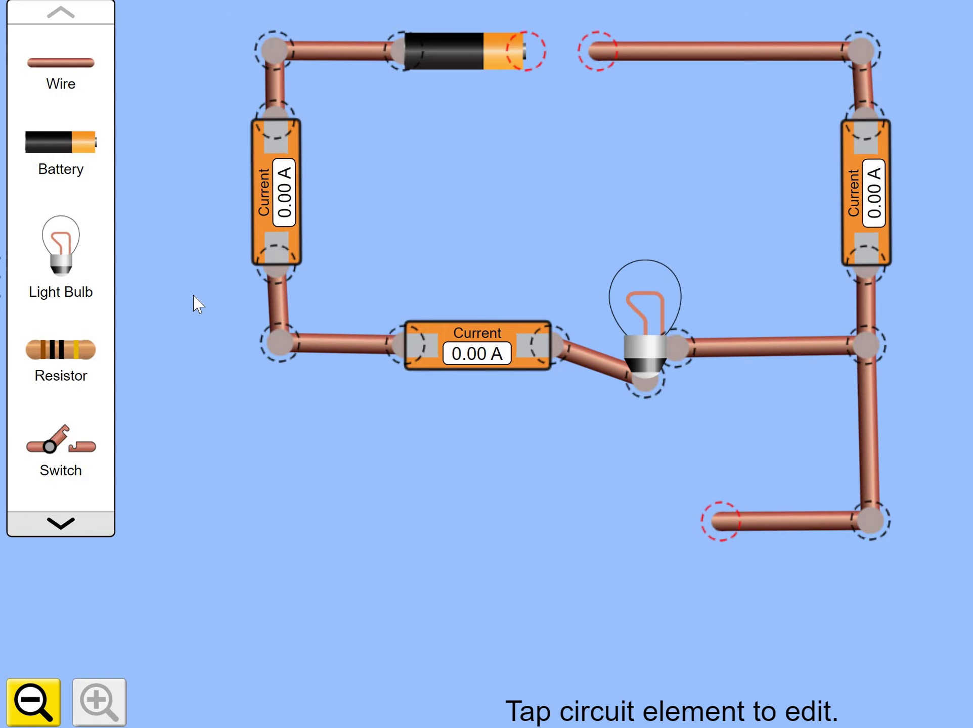
- Add a second bulb, an ammeter and linking wires to the lower branch, plus a wire from the left junction
{"action": "left_click_drag", "start_coordinate": [85, 277], "coordinate": [678, 551]}
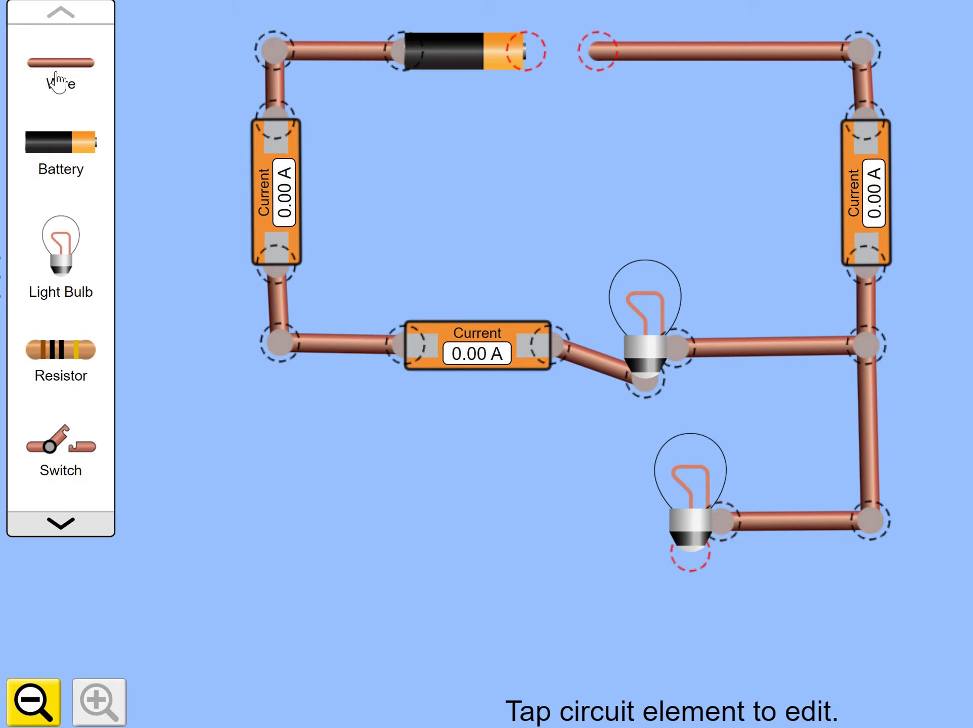
{"action": "left_click_drag", "start_coordinate": [58, 82], "coordinate": [665, 560]}
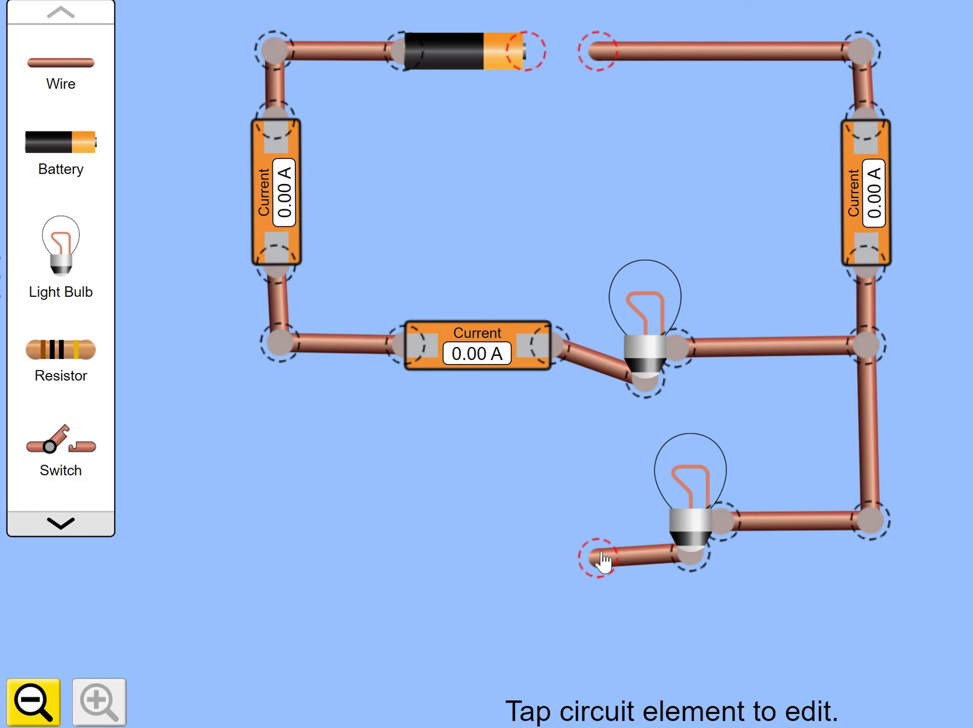
{"action": "left_click_drag", "start_coordinate": [604, 560], "coordinate": [612, 530]}
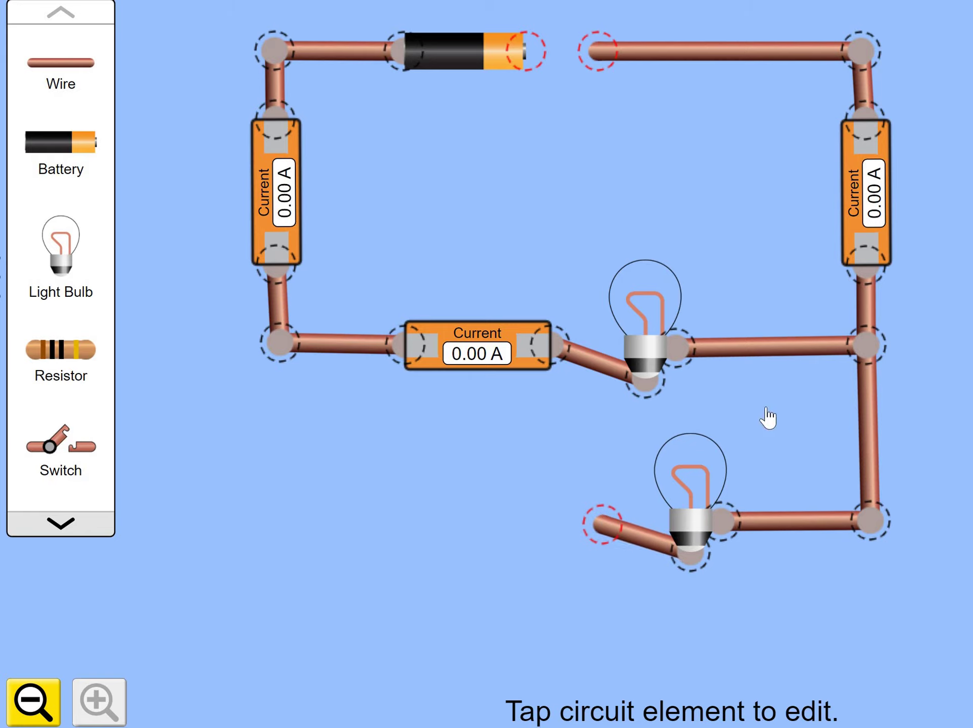
{"action": "left_click_drag", "start_coordinate": [767, 417], "coordinate": [514, 525]}
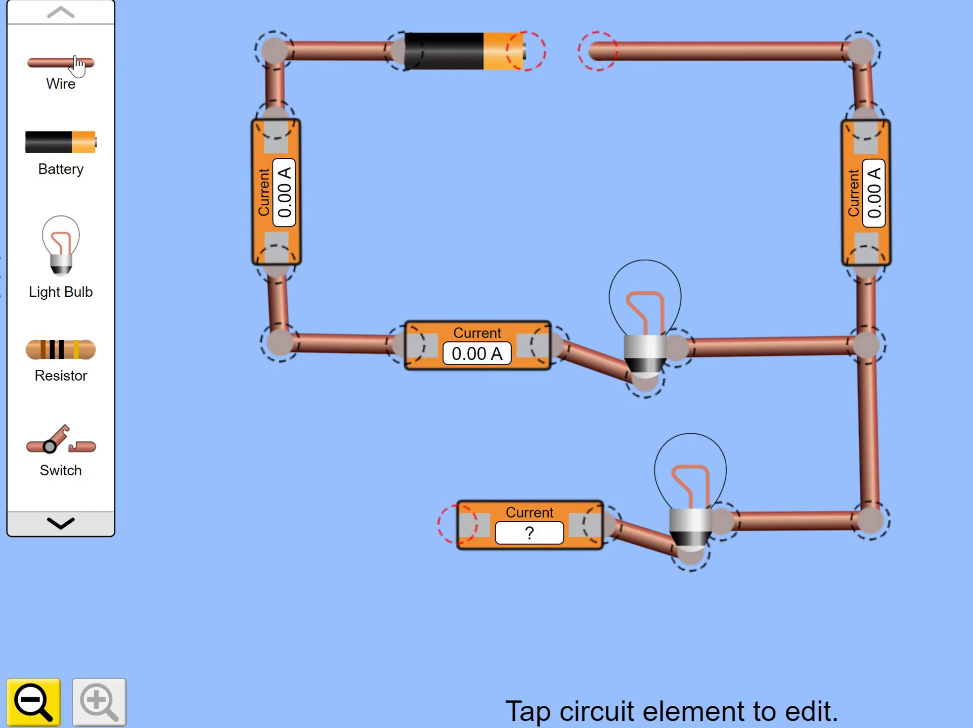
{"action": "left_click_drag", "start_coordinate": [73, 79], "coordinate": [285, 530]}
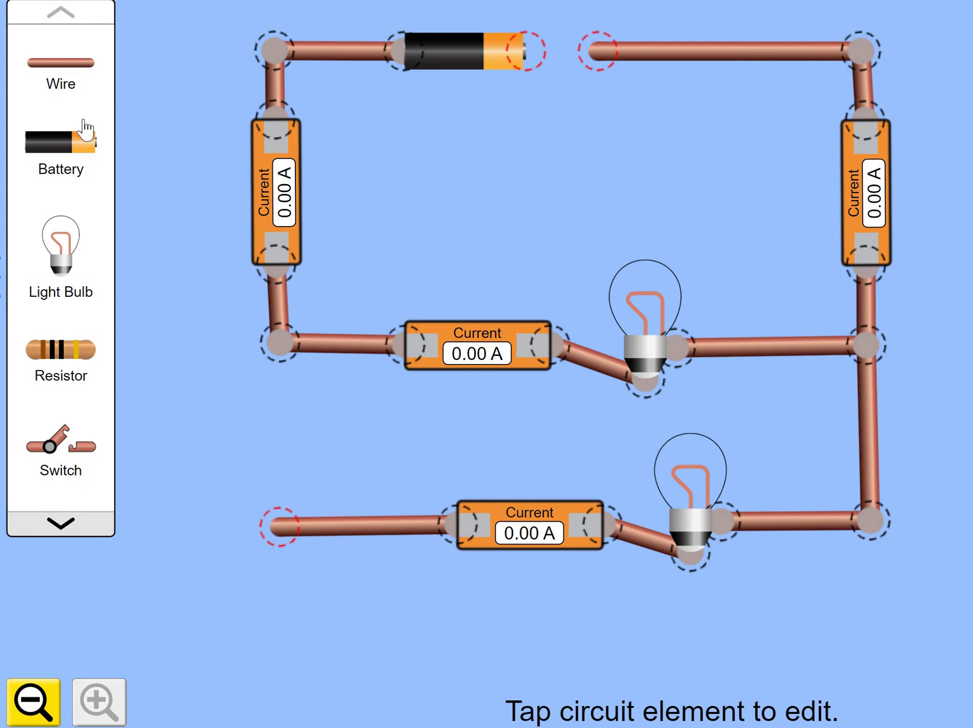
{"action": "left_click_drag", "start_coordinate": [61, 63], "coordinate": [213, 349]}
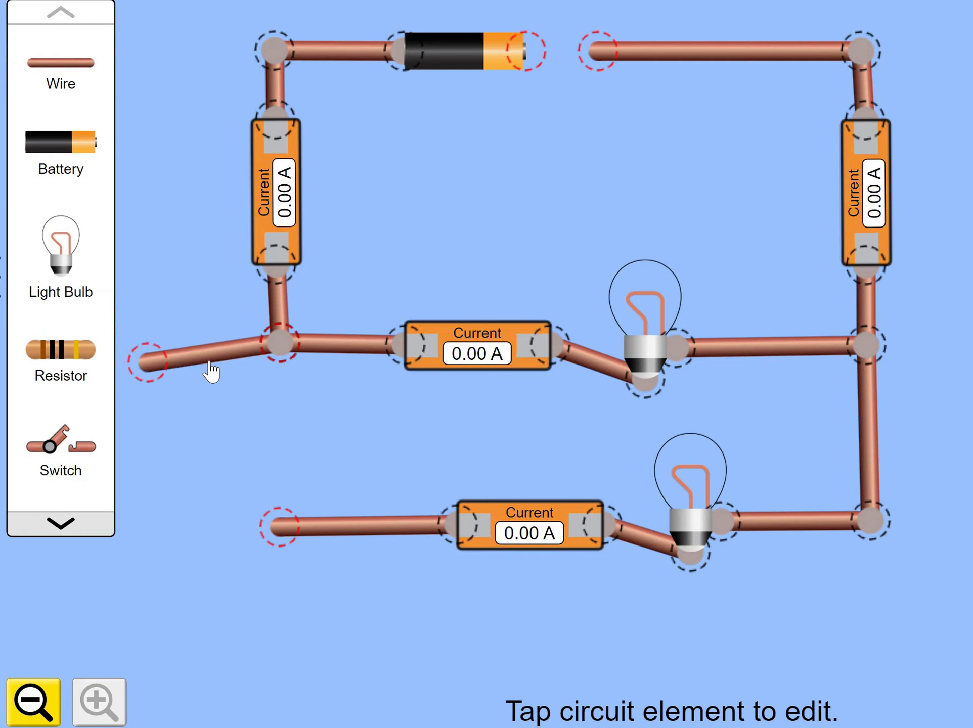
- Join the left-junction wire to the lower branch's left end, putting the two bulb branches in parallel
{"action": "left_click_drag", "start_coordinate": [273, 493], "coordinate": [279, 526]}
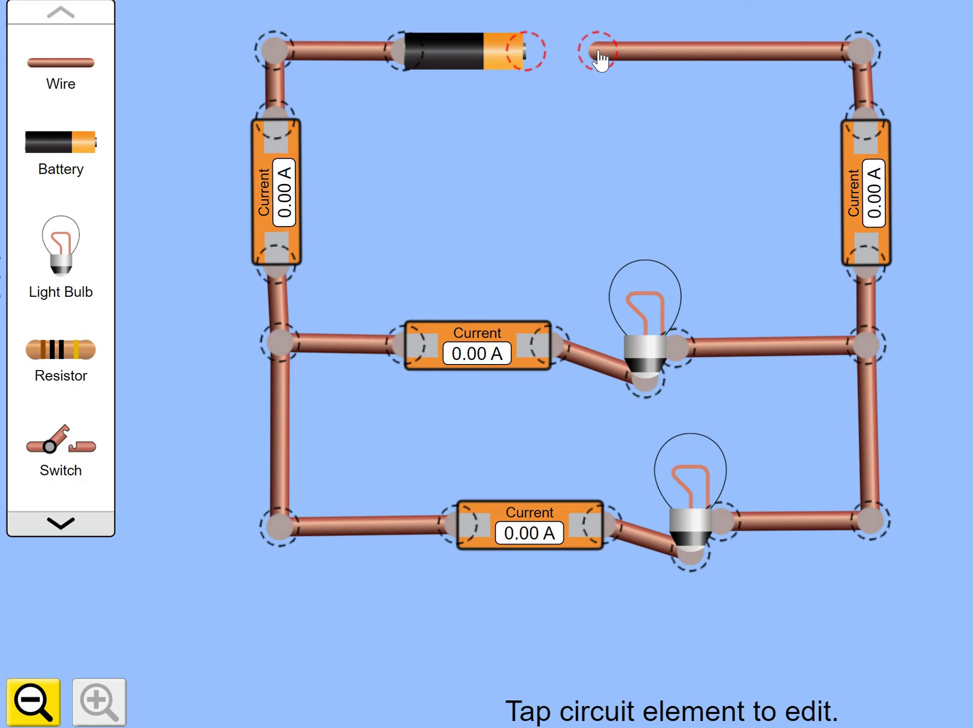
- Reconnect the top wire to the battery so both bulbs glow: 0.90 A per branch, 1.80 A main
{"action": "left_click_drag", "start_coordinate": [581, 53], "coordinate": [550, 52]}
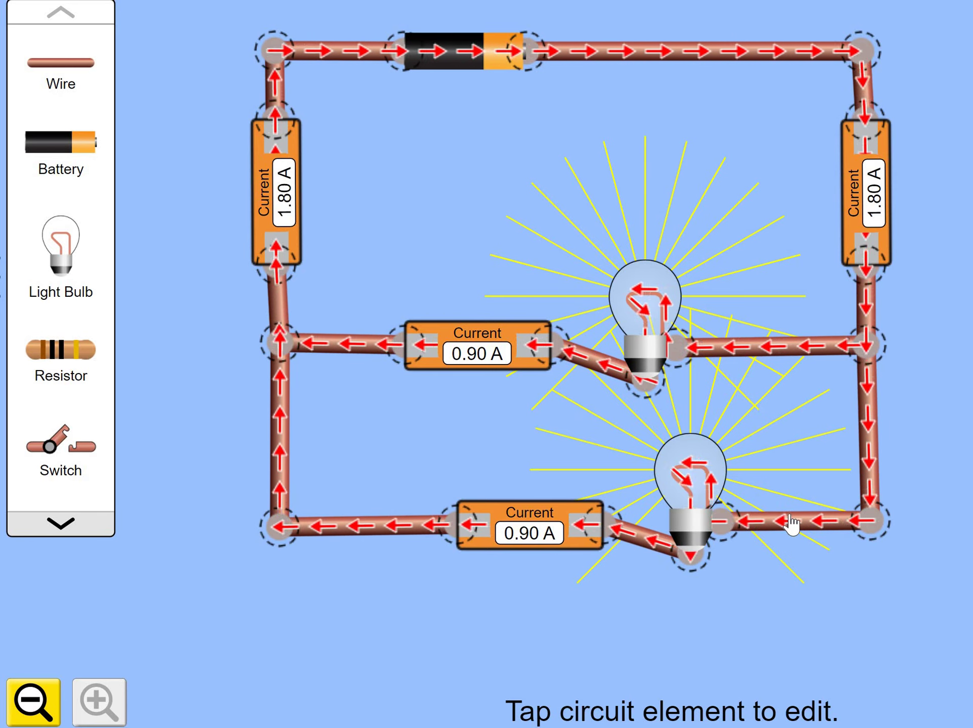
{"action": "left_click", "coordinate": [723, 519]}
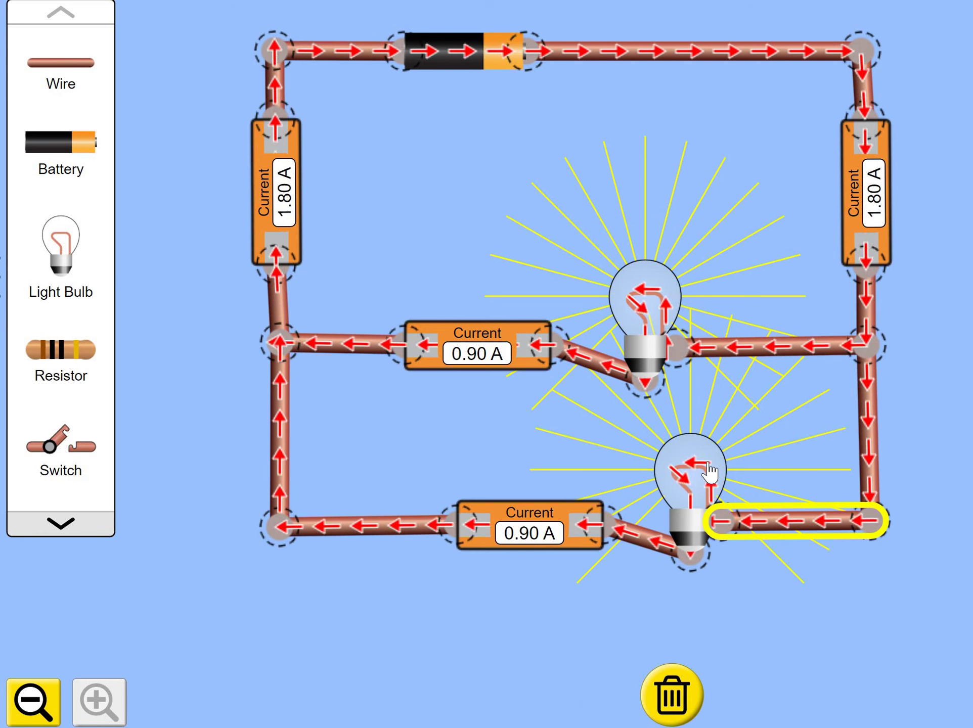
{"action": "left_click", "coordinate": [663, 493]}
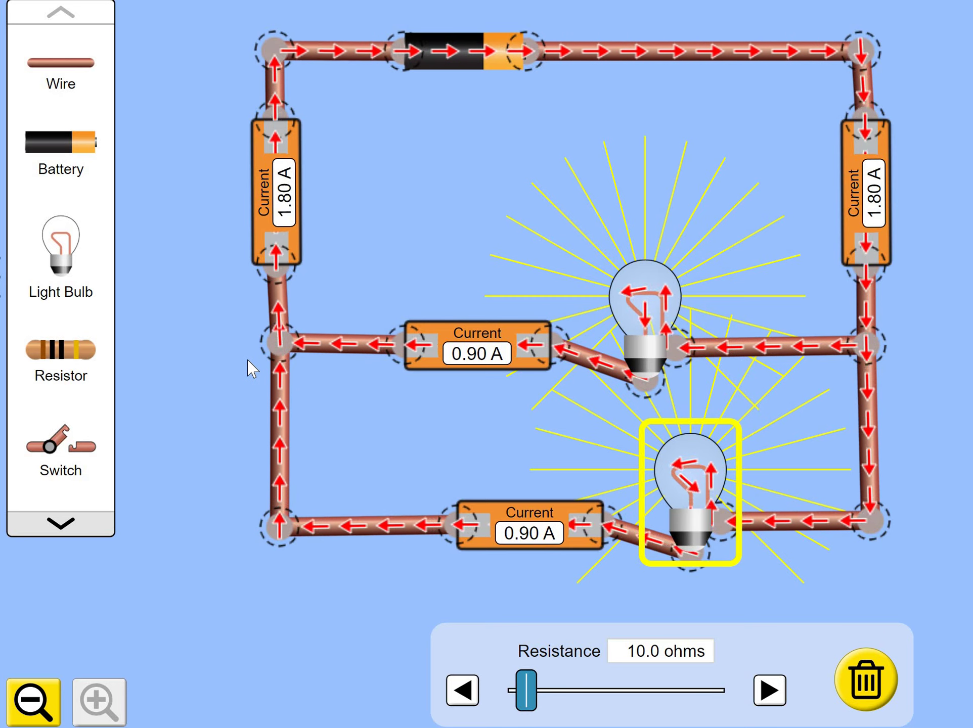
{"action": "left_click", "coordinate": [227, 380]}
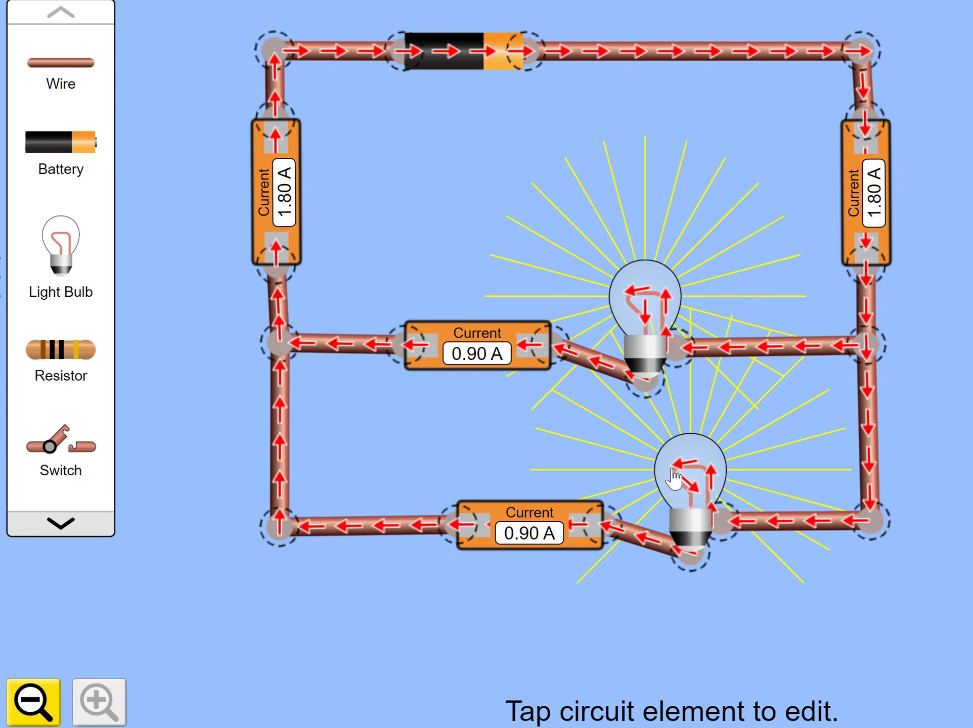
- Cut the lower bulb free at both junctions and remove it to the toolbox
{"action": "left_click", "coordinate": [724, 522]}
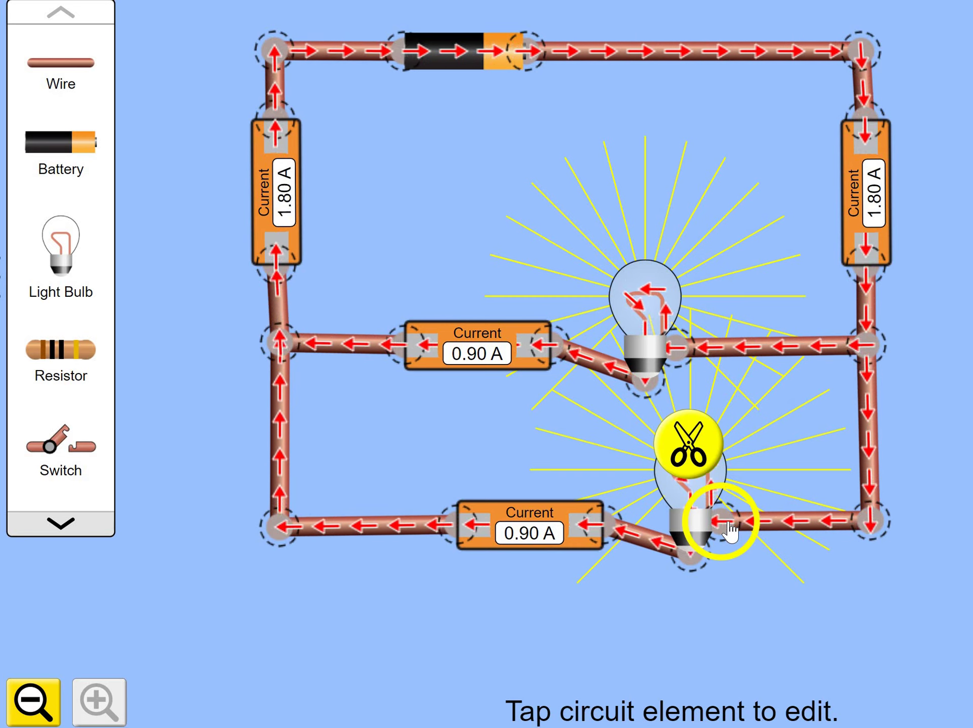
{"action": "left_click", "coordinate": [691, 447]}
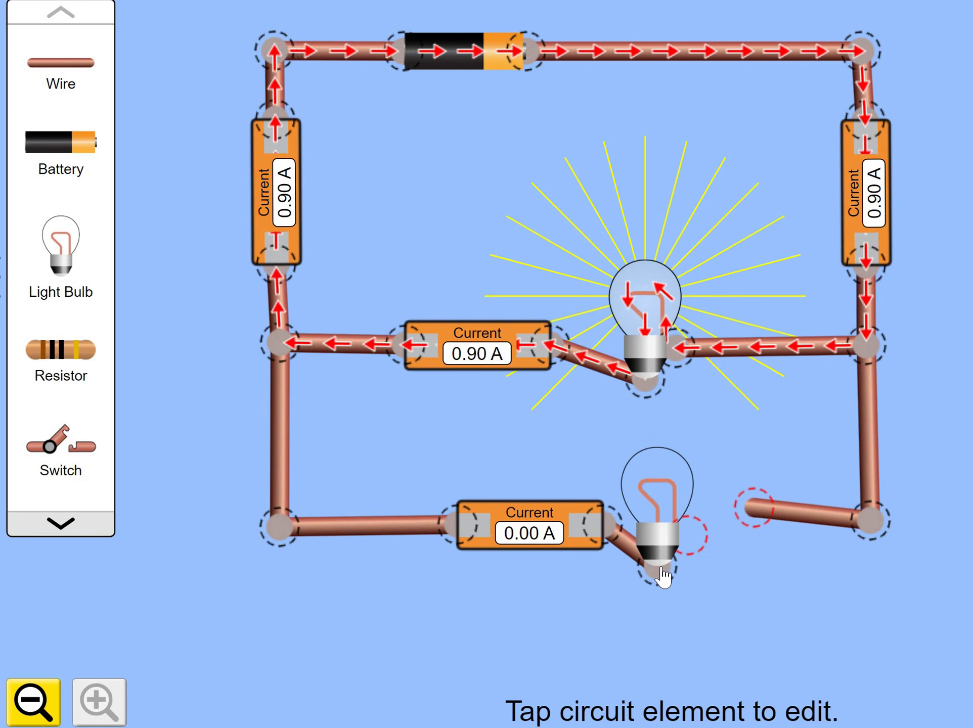
{"action": "left_click", "coordinate": [661, 569]}
{"action": "left_click", "coordinate": [655, 666]}
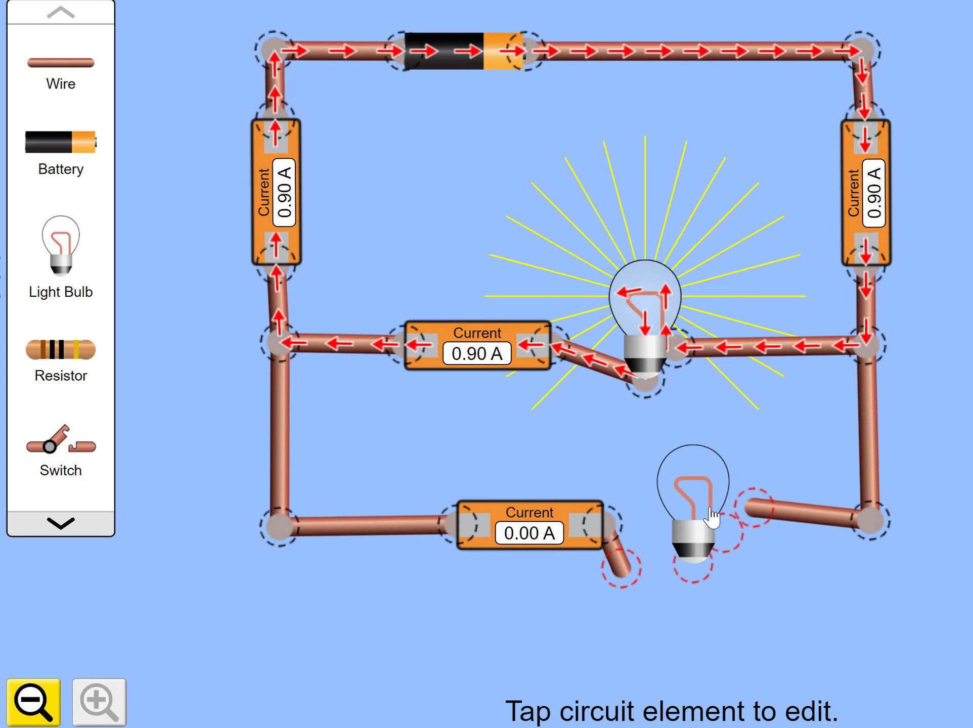
{"action": "left_click_drag", "start_coordinate": [692, 485], "coordinate": [26, 243]}
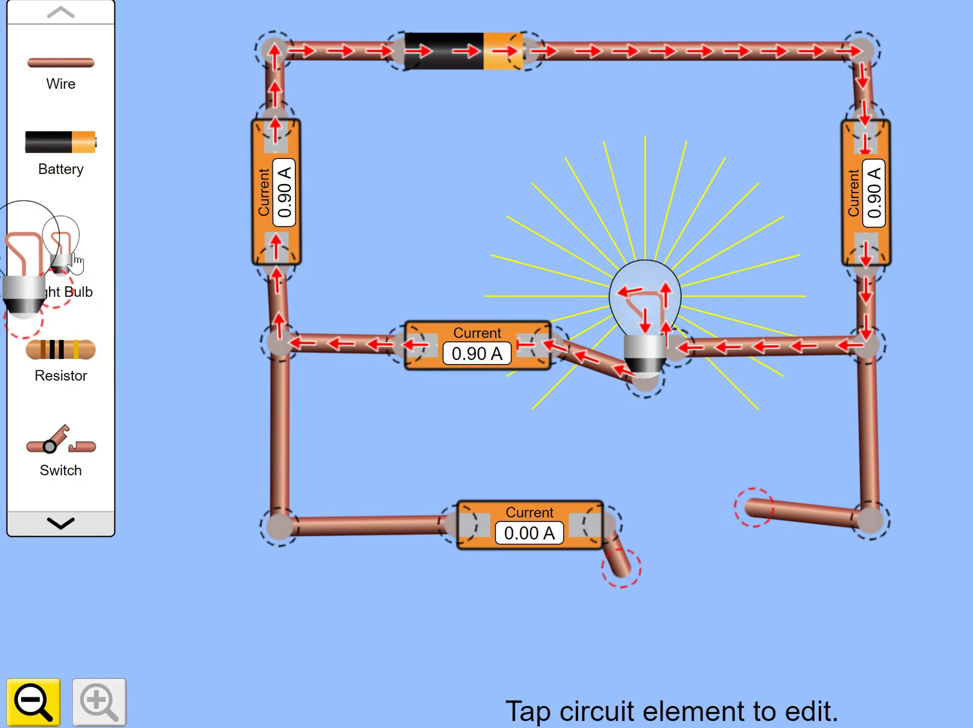
- Cut out and remove the upper bulb, then disconnect the battery's right end from the top wire
{"action": "left_click", "coordinate": [646, 389]}
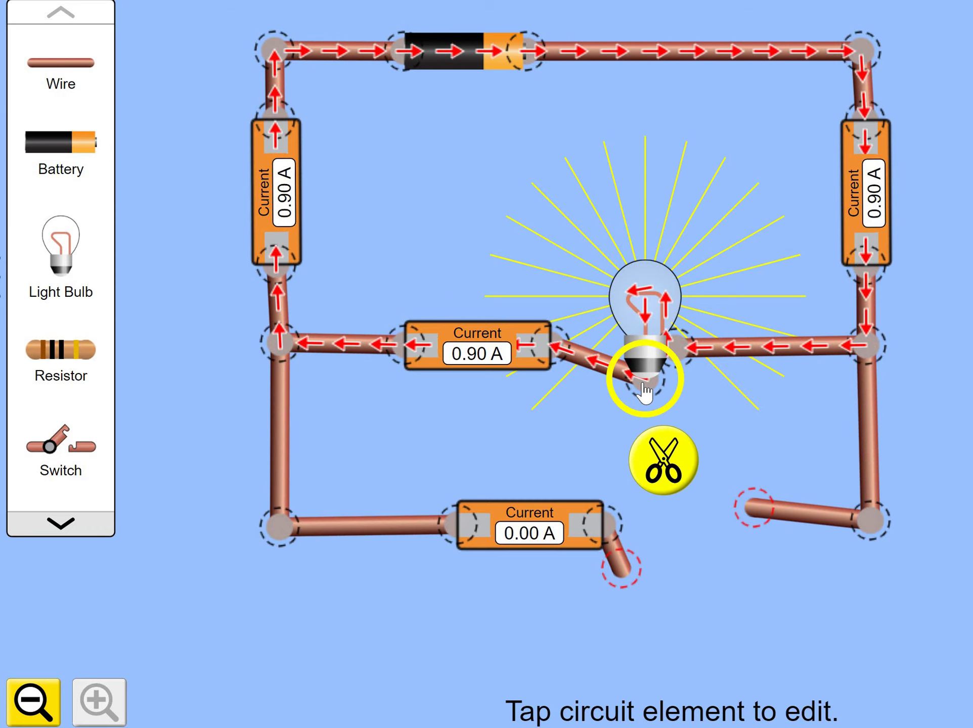
{"action": "left_click", "coordinate": [664, 468]}
{"action": "left_click", "coordinate": [717, 339]}
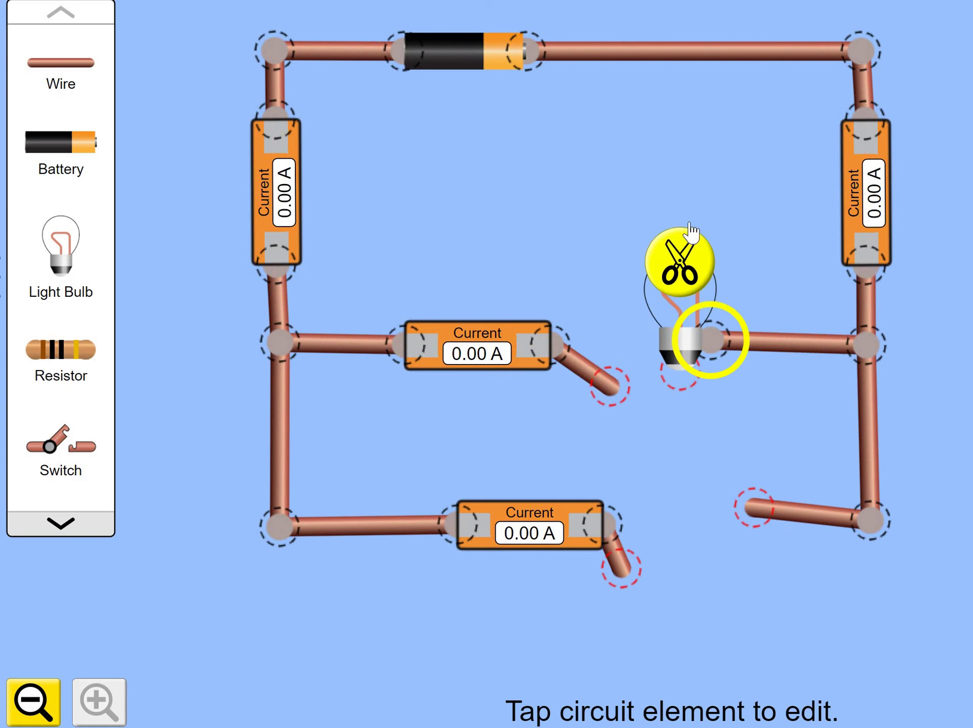
{"action": "left_click", "coordinate": [678, 263]}
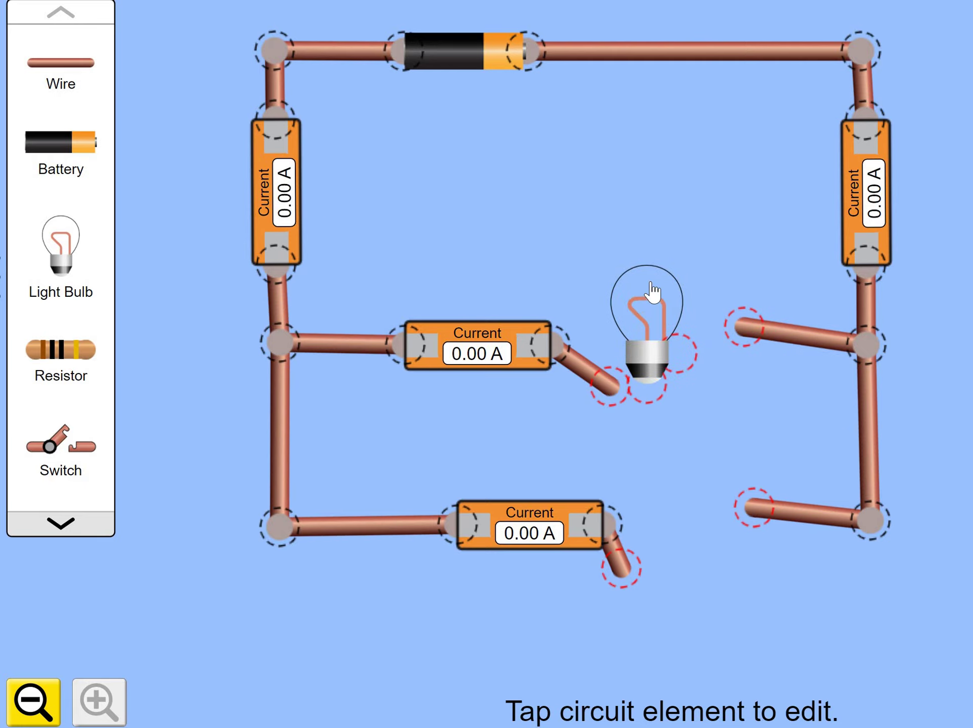
{"action": "left_click_drag", "start_coordinate": [314, 222], "coordinate": [63, 237]}
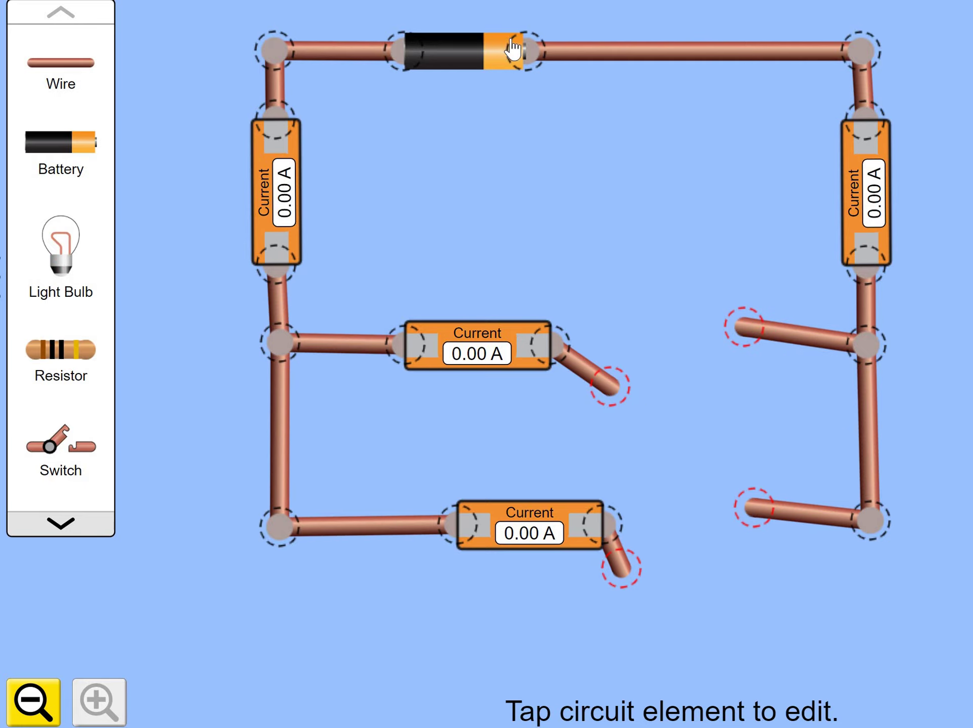
{"action": "left_click", "coordinate": [529, 51]}
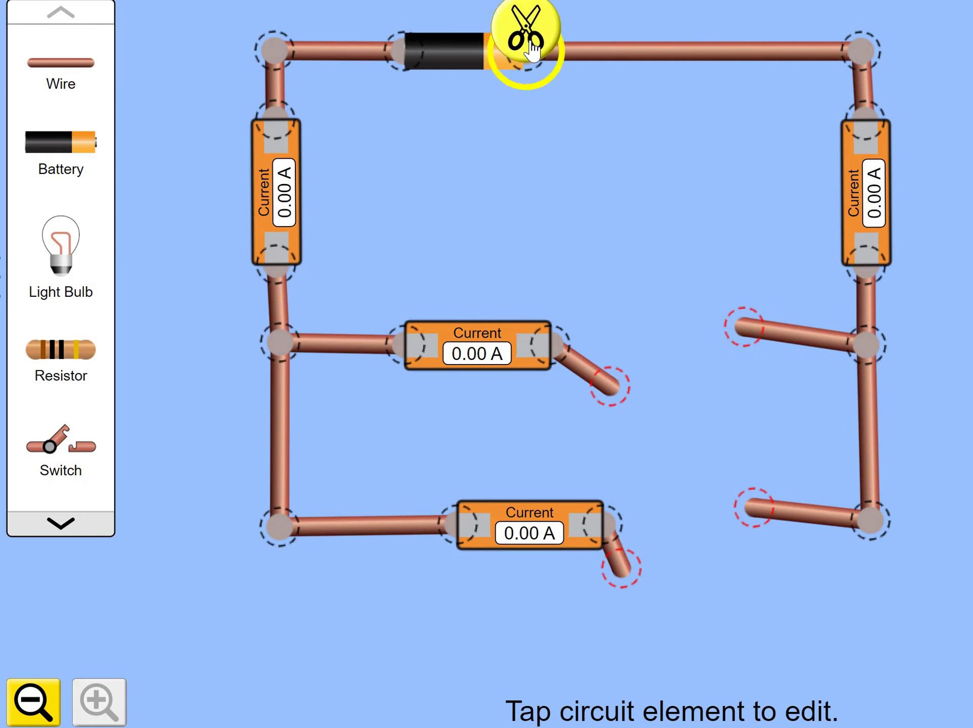
{"action": "left_click", "coordinate": [534, 49]}
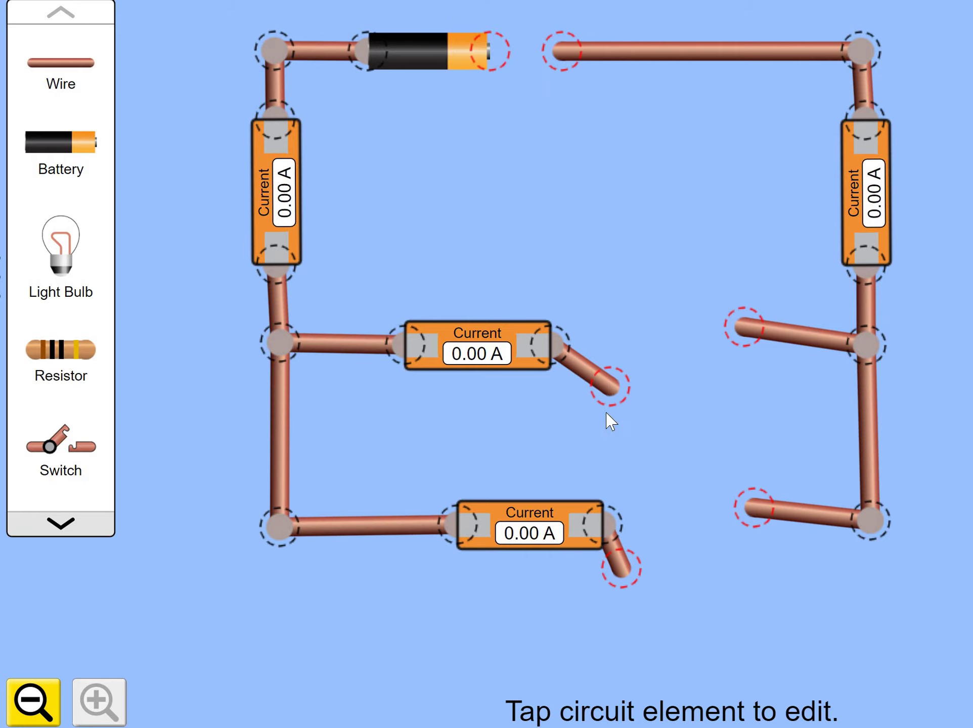
- Straighten the middle branch's loose wires and add a 10 Ω resistor, checking its resistance
{"action": "left_click_drag", "start_coordinate": [609, 385], "coordinate": [605, 354]}
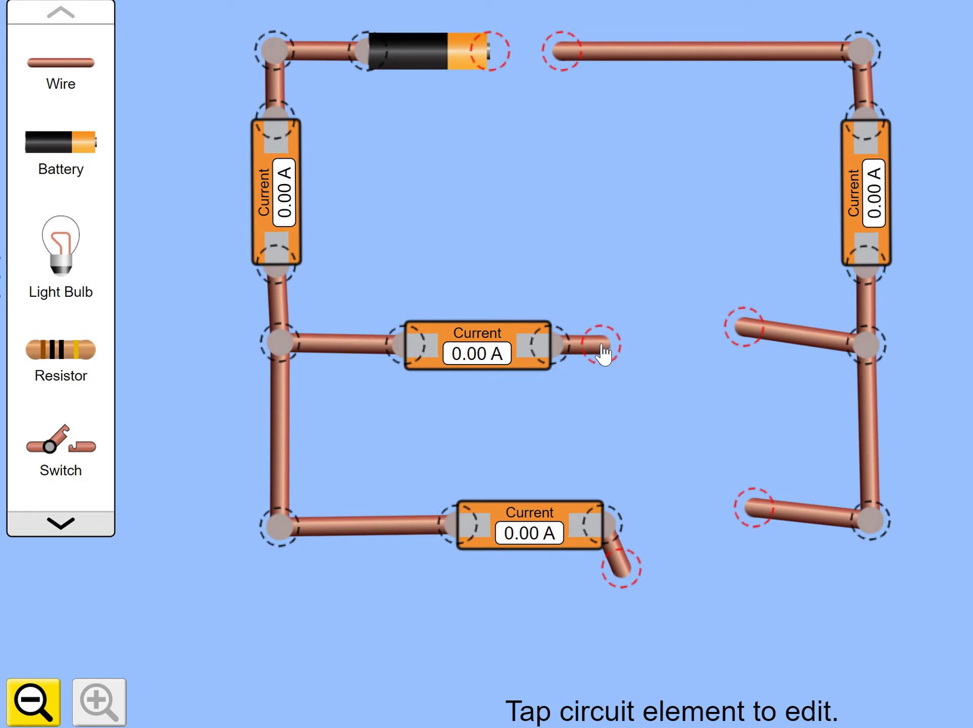
{"action": "left_click_drag", "start_coordinate": [771, 347], "coordinate": [775, 346]}
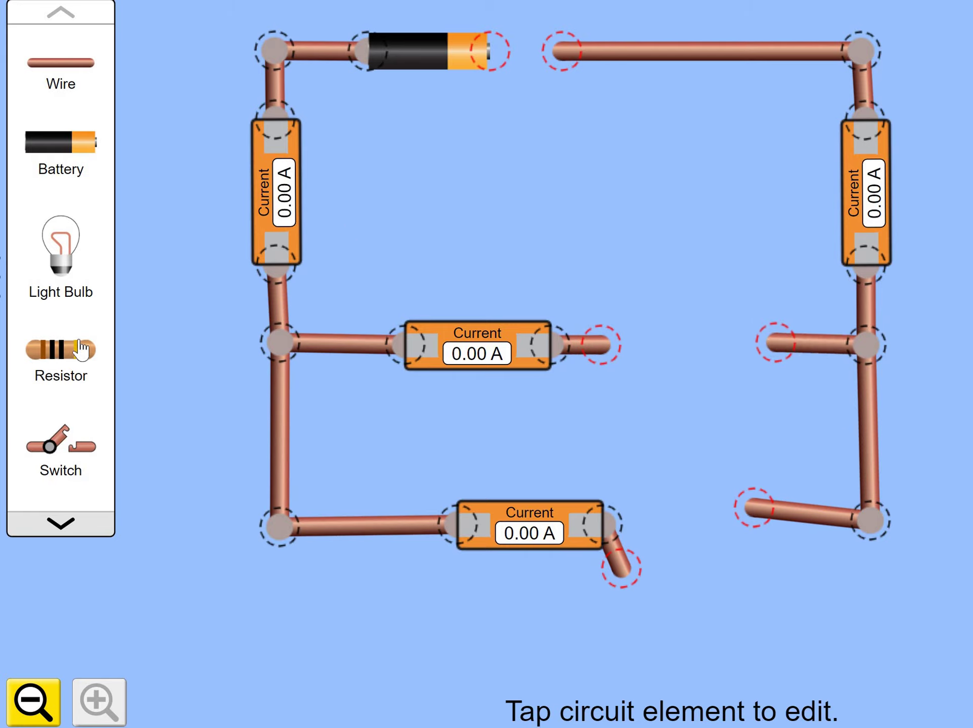
{"action": "left_click_drag", "start_coordinate": [91, 373], "coordinate": [512, 633]}
{"action": "left_click", "coordinate": [513, 632]}
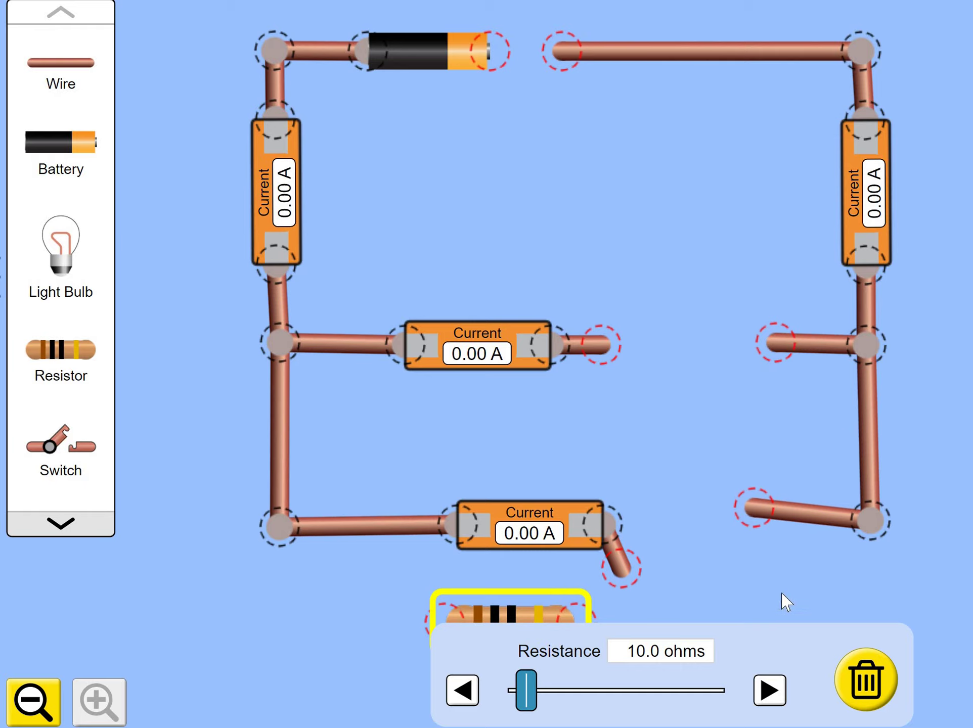
{"action": "left_click", "coordinate": [665, 622]}
- Connect the resistor between the right junction wire and the middle ammeter's wire
{"action": "left_click_drag", "start_coordinate": [510, 623], "coordinate": [729, 387]}
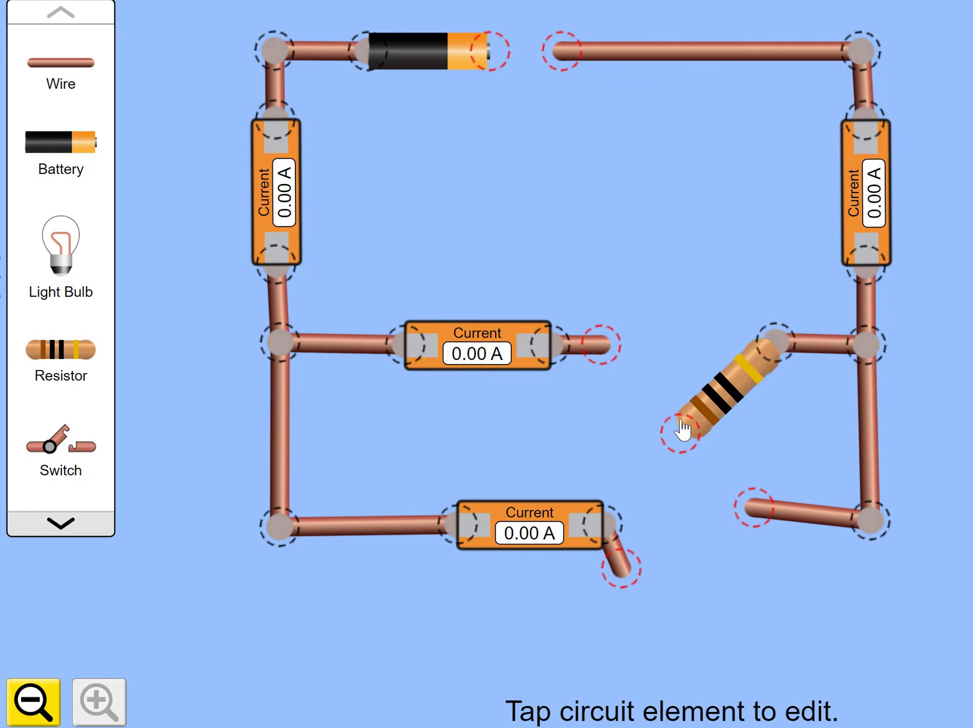
{"action": "left_click_drag", "start_coordinate": [682, 426], "coordinate": [615, 357]}
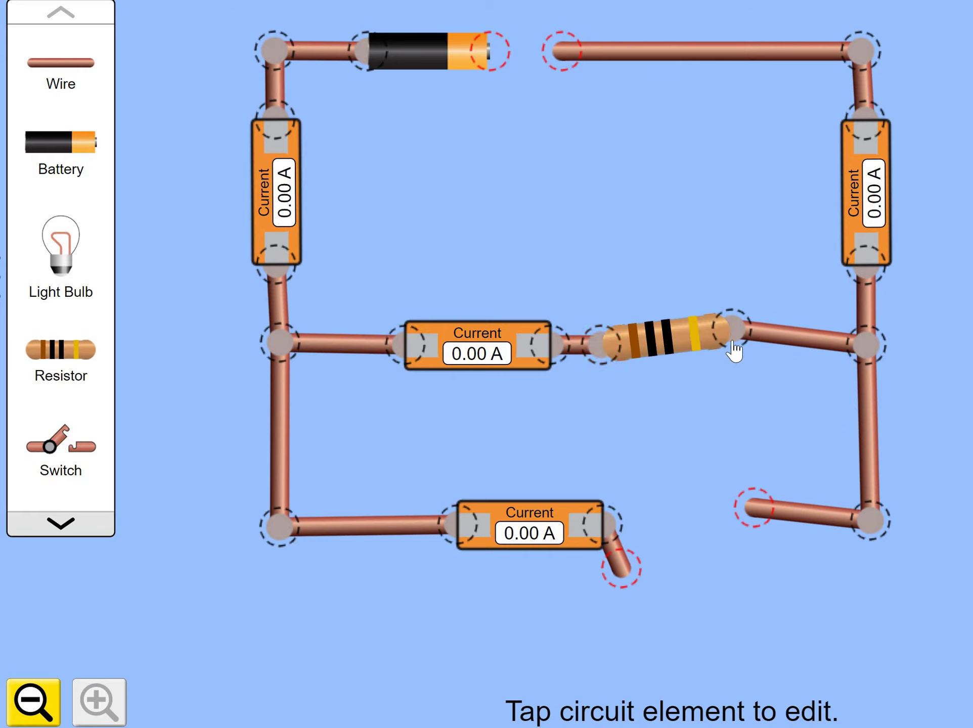
{"action": "mouse_move", "coordinate": [738, 356]}
{"action": "left_mouse_down"}
{"action": "mouse_move", "coordinate": [745, 345]}
{"action": "mouse_move", "coordinate": [745, 354]}
{"action": "left_mouse_up"}
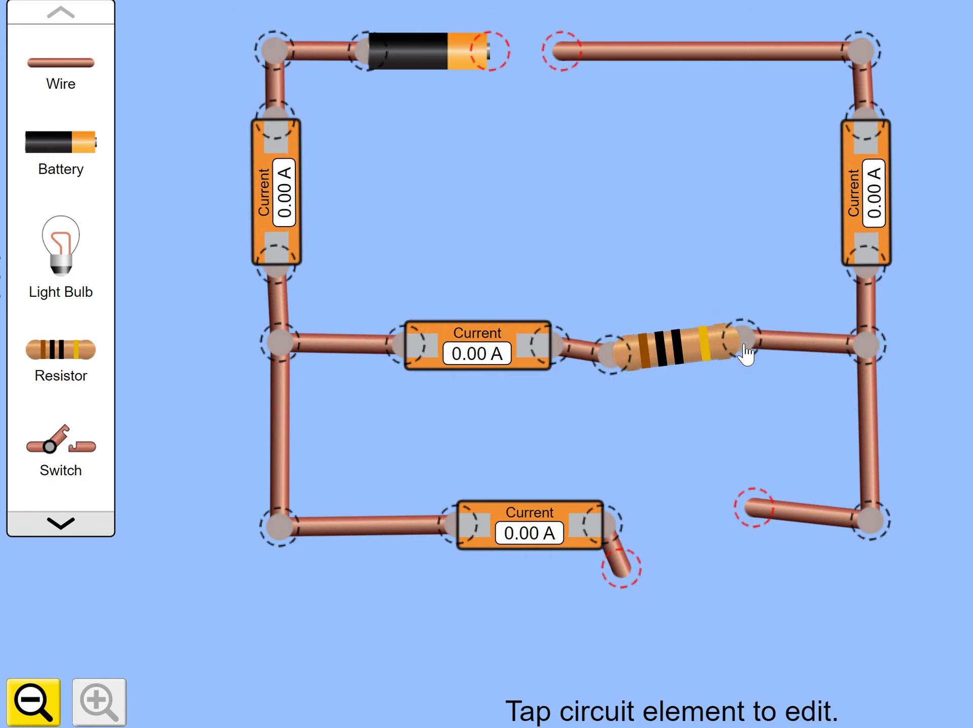
{"action": "left_click_drag", "start_coordinate": [617, 354], "coordinate": [621, 343]}
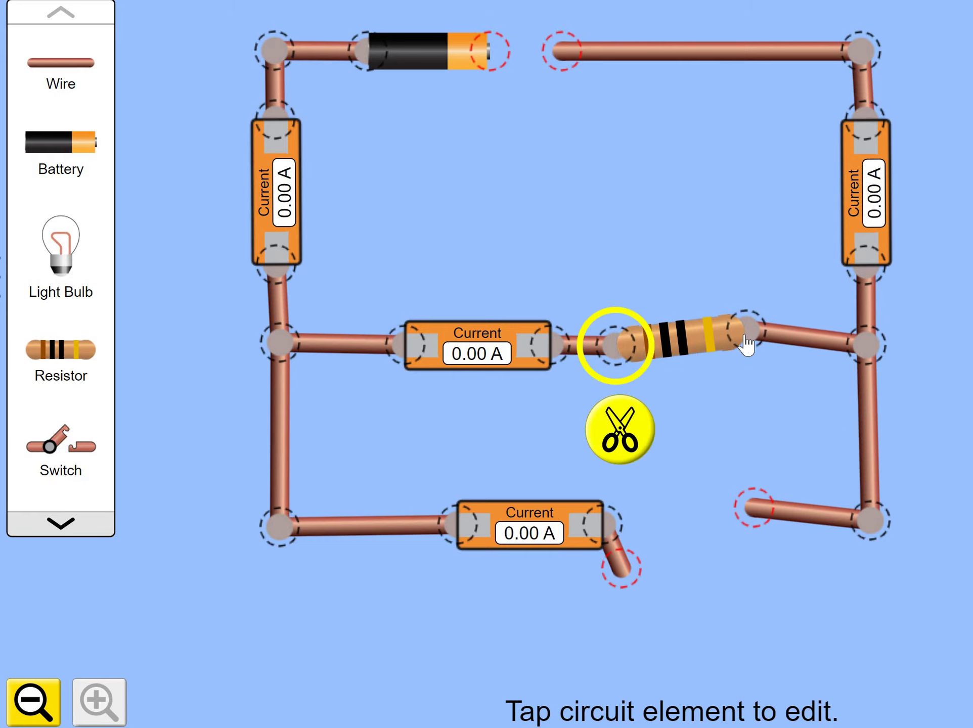
{"action": "left_click_drag", "start_coordinate": [747, 345], "coordinate": [746, 351]}
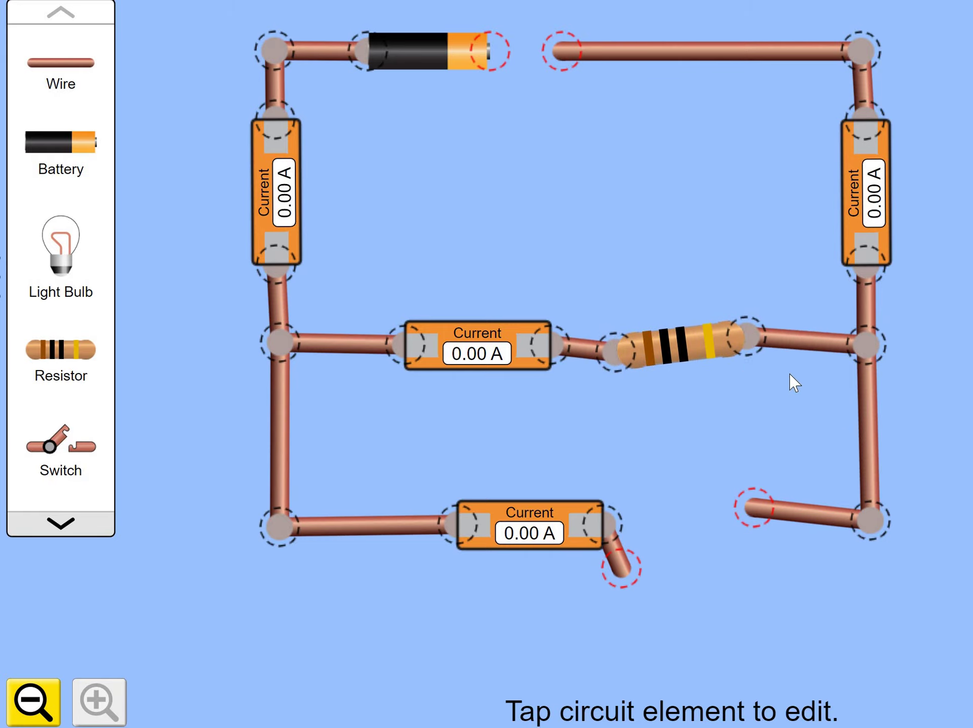
{"action": "left_click", "coordinate": [698, 417]}
- Add a second resistor and set its resistance to 20 Ω
{"action": "left_click_drag", "start_coordinate": [103, 367], "coordinate": [636, 435]}
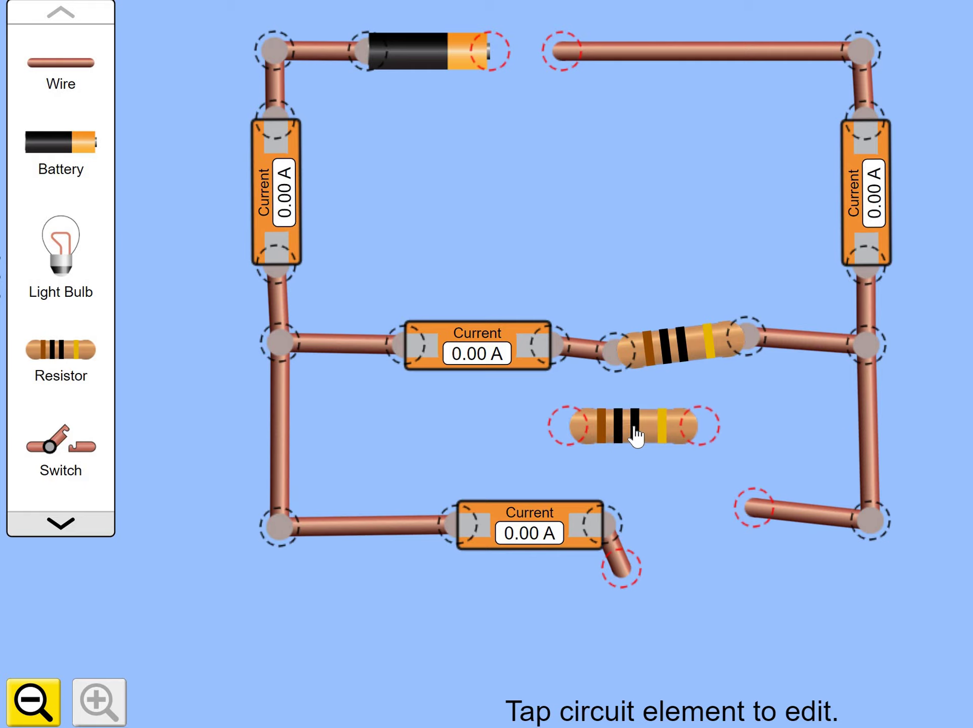
{"action": "left_click", "coordinate": [636, 436]}
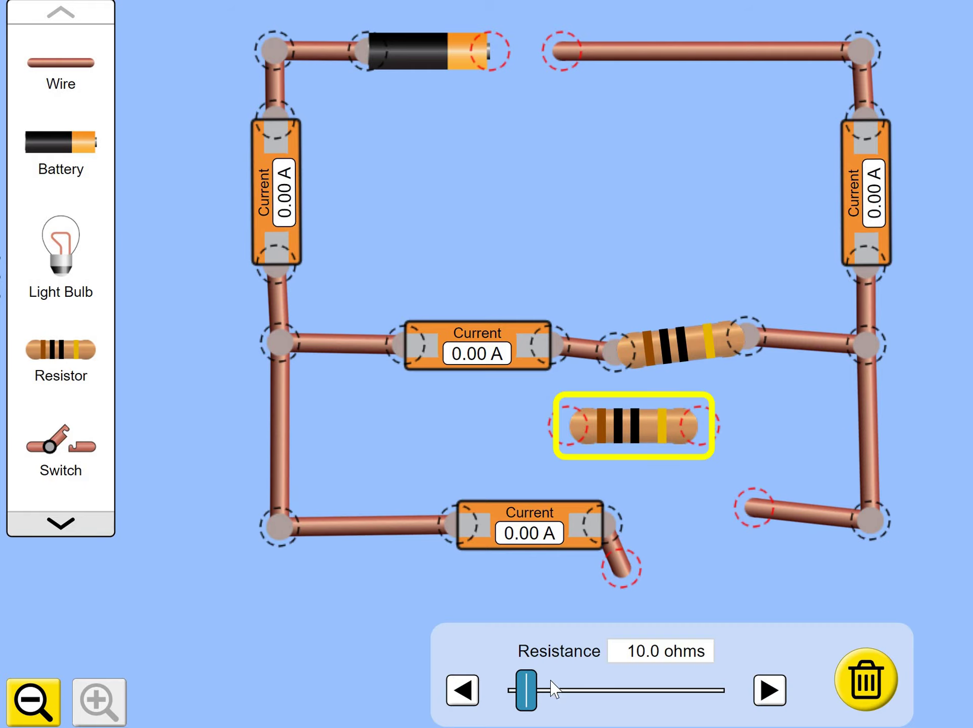
{"action": "left_click_drag", "start_coordinate": [532, 688], "coordinate": [550, 694]}
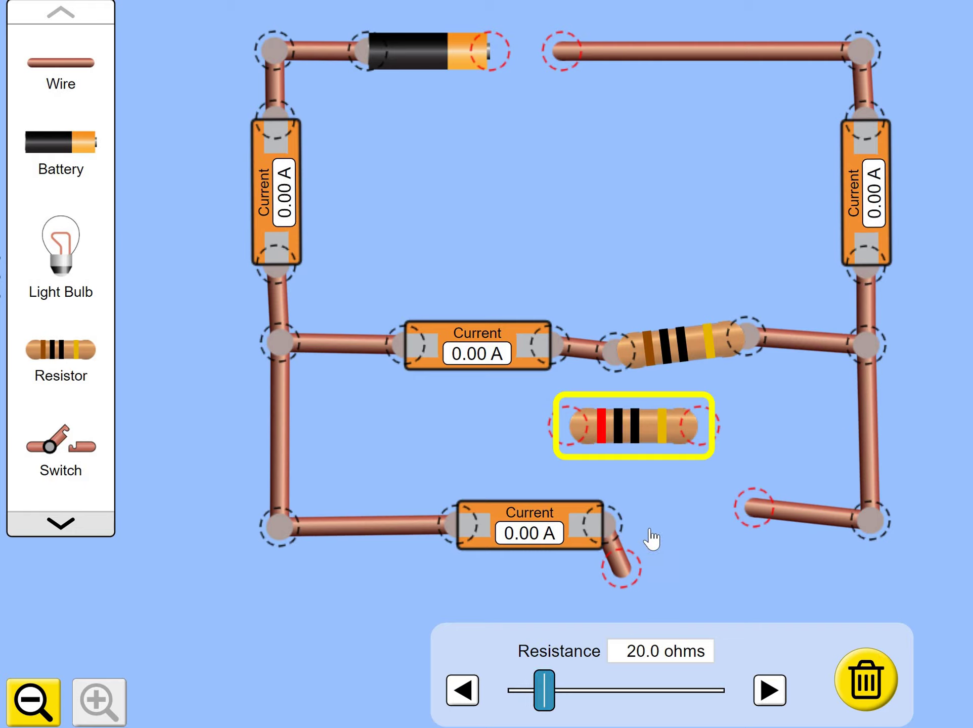
- Straighten the bottom branch's loose wires and connect the 20 Ω resistor into it
{"action": "left_click_drag", "start_coordinate": [622, 567], "coordinate": [652, 520]}
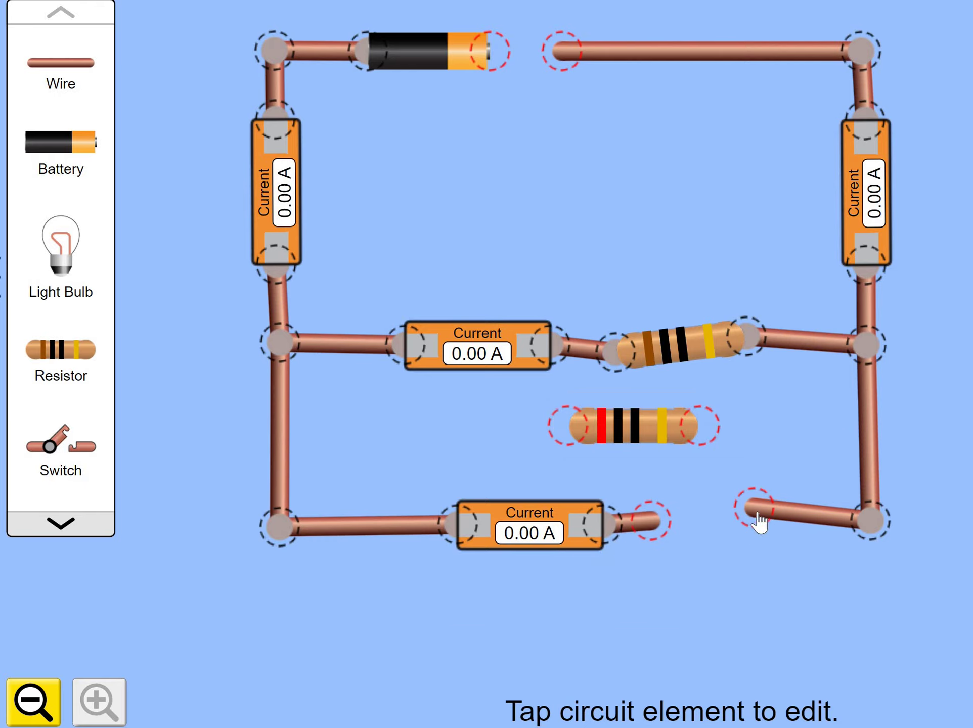
{"action": "left_click_drag", "start_coordinate": [792, 531], "coordinate": [808, 536]}
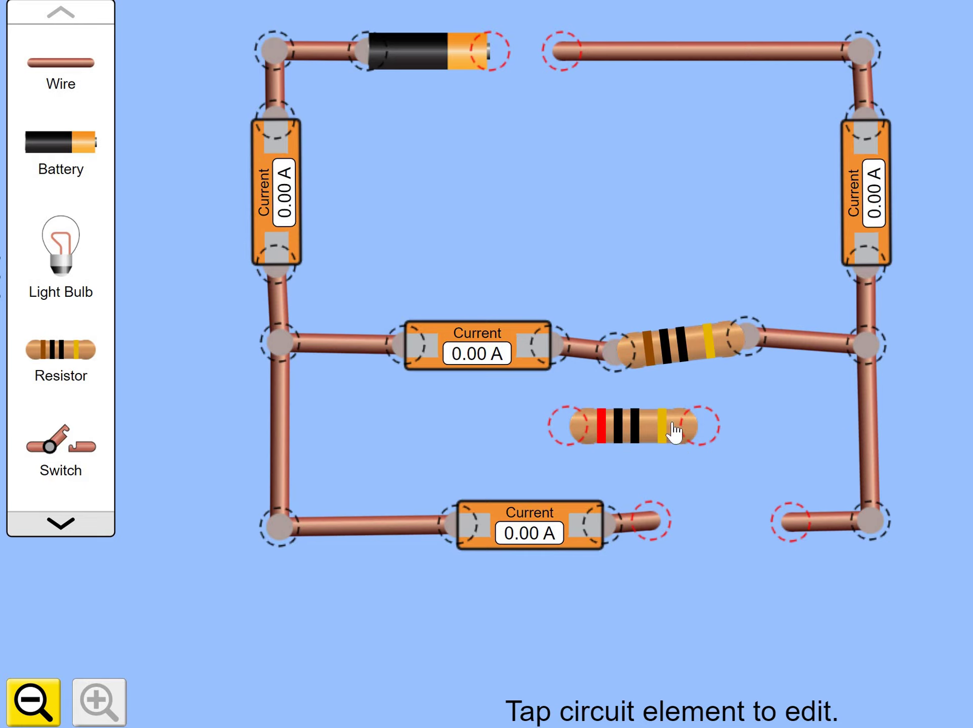
{"action": "left_click_drag", "start_coordinate": [677, 426], "coordinate": [821, 526]}
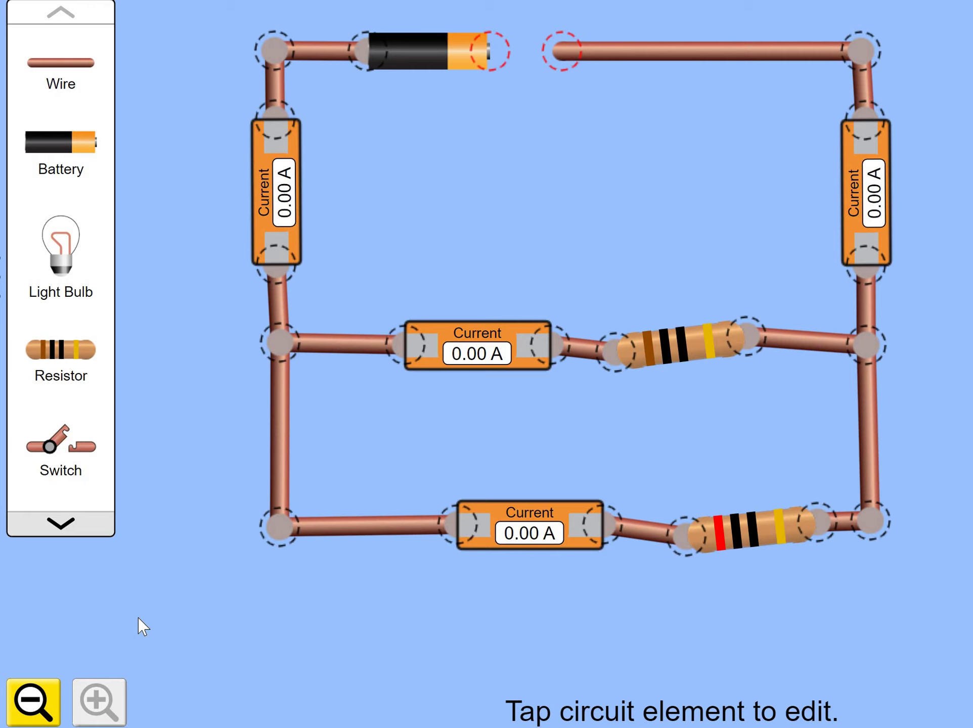
- Confirm the bottom resistor reads 20.0 Ω and the middle one 10.0 Ω, then deselect
{"action": "left_click", "coordinate": [766, 541]}
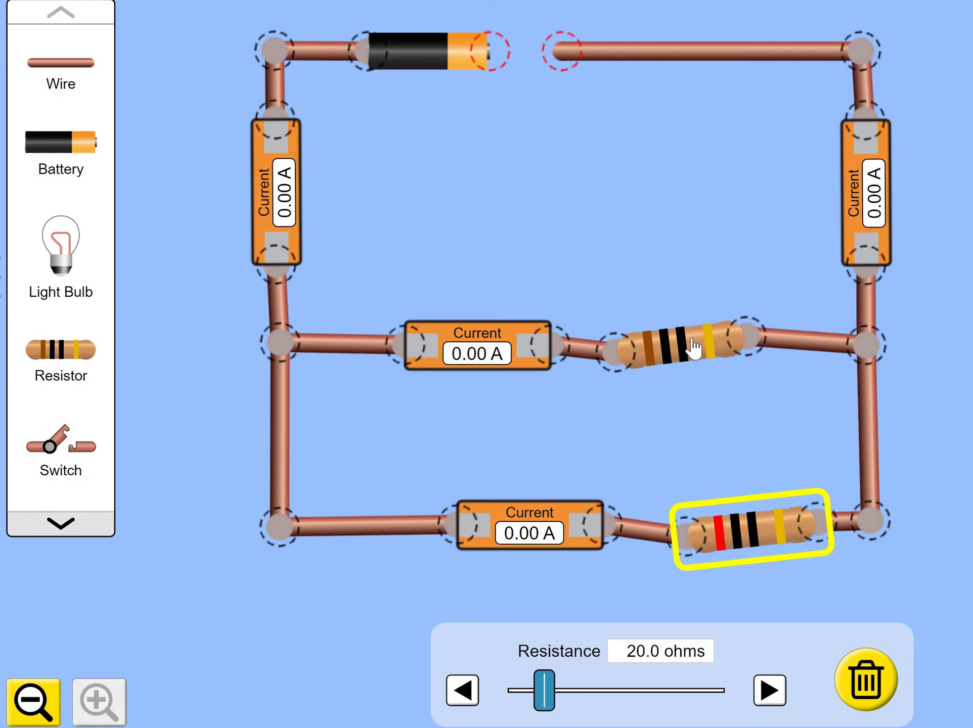
{"action": "left_click", "coordinate": [694, 348]}
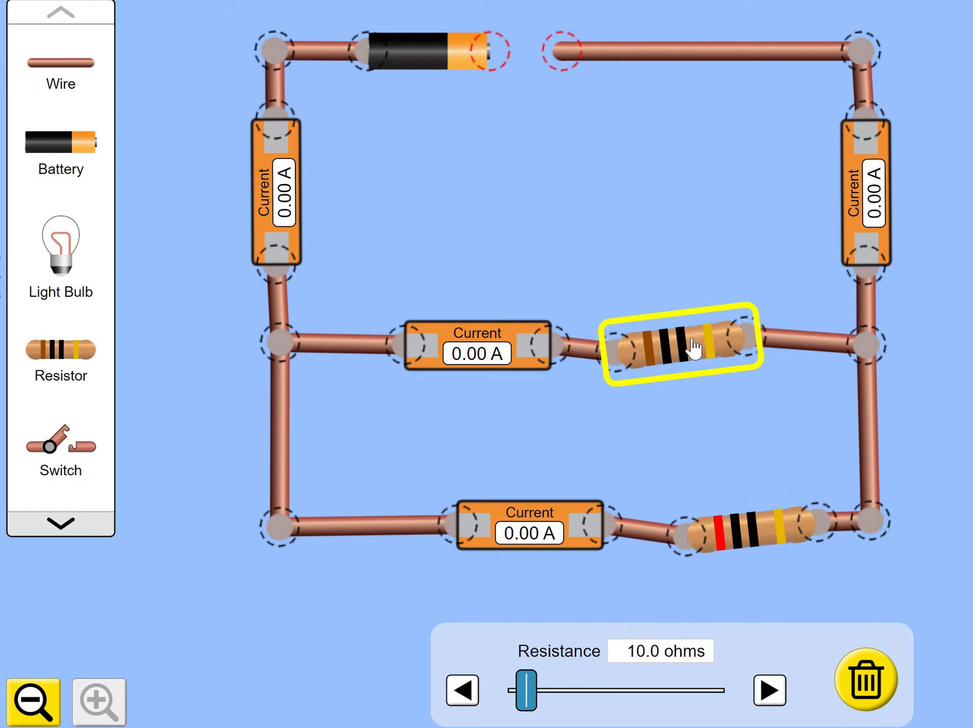
{"action": "left_click", "coordinate": [691, 431]}
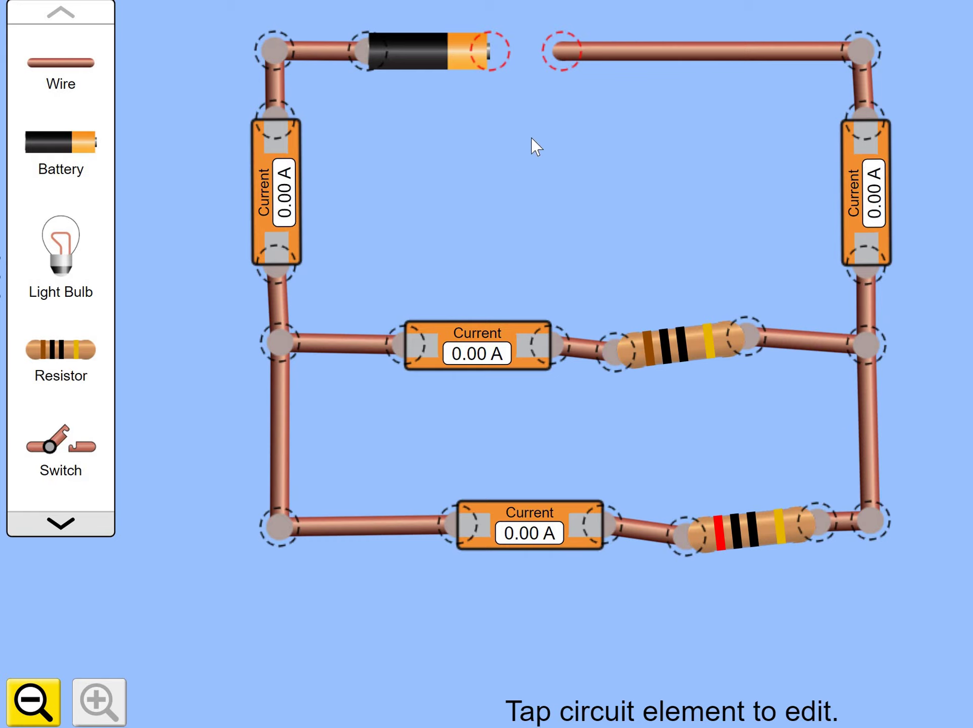
- Reconnect the top wire to the battery's positive terminal: 1.35 A total, 0.90 A and 0.45 A
{"action": "left_click", "coordinate": [562, 52]}
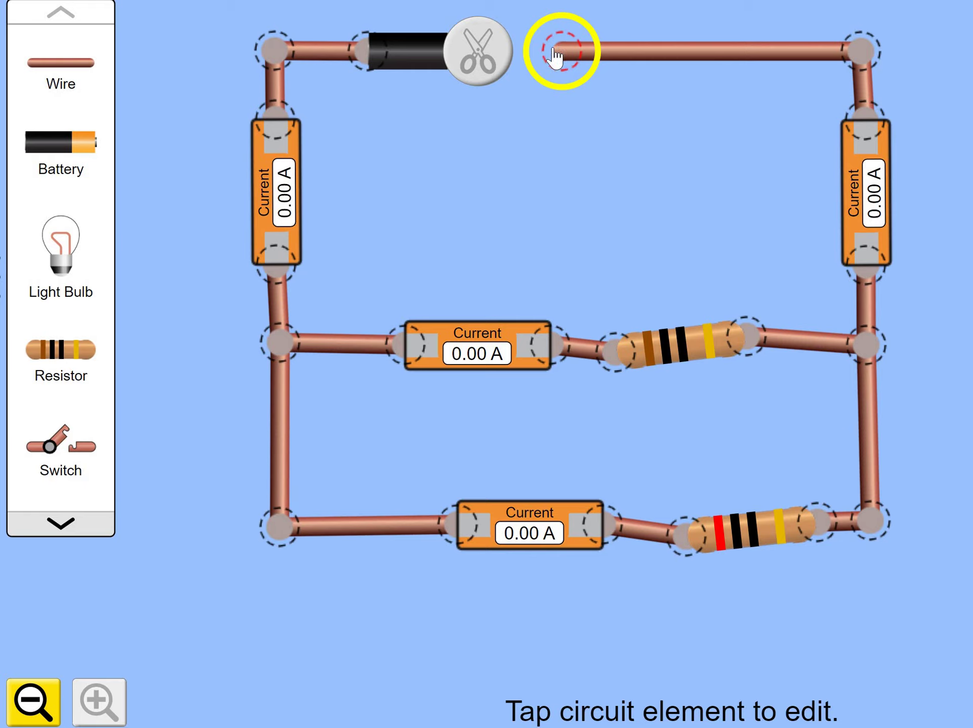
{"action": "left_click_drag", "start_coordinate": [528, 55], "coordinate": [507, 52]}
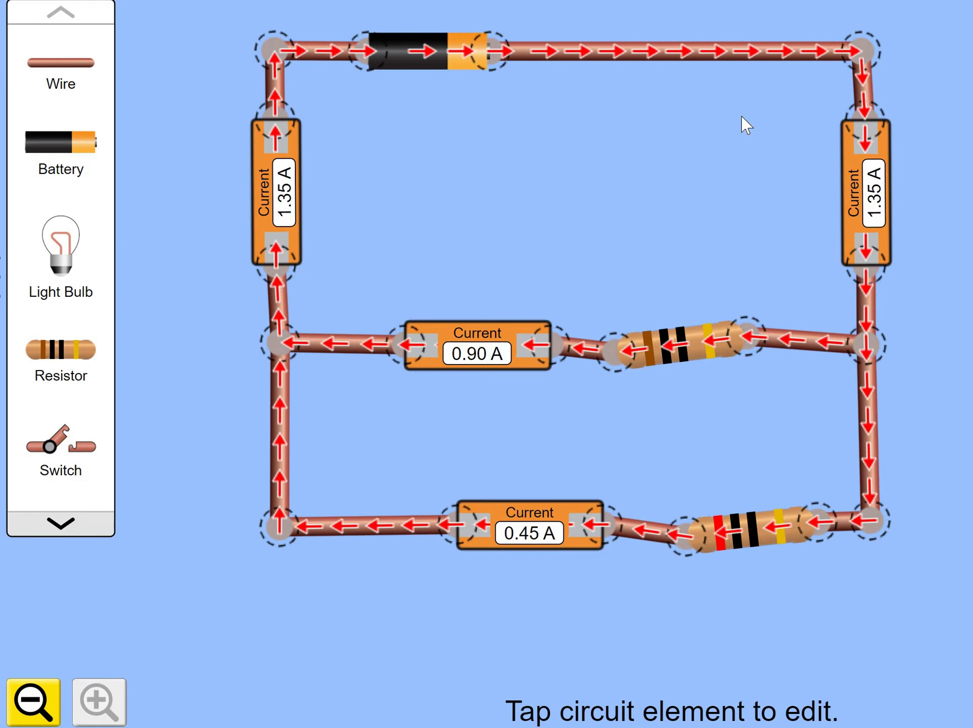